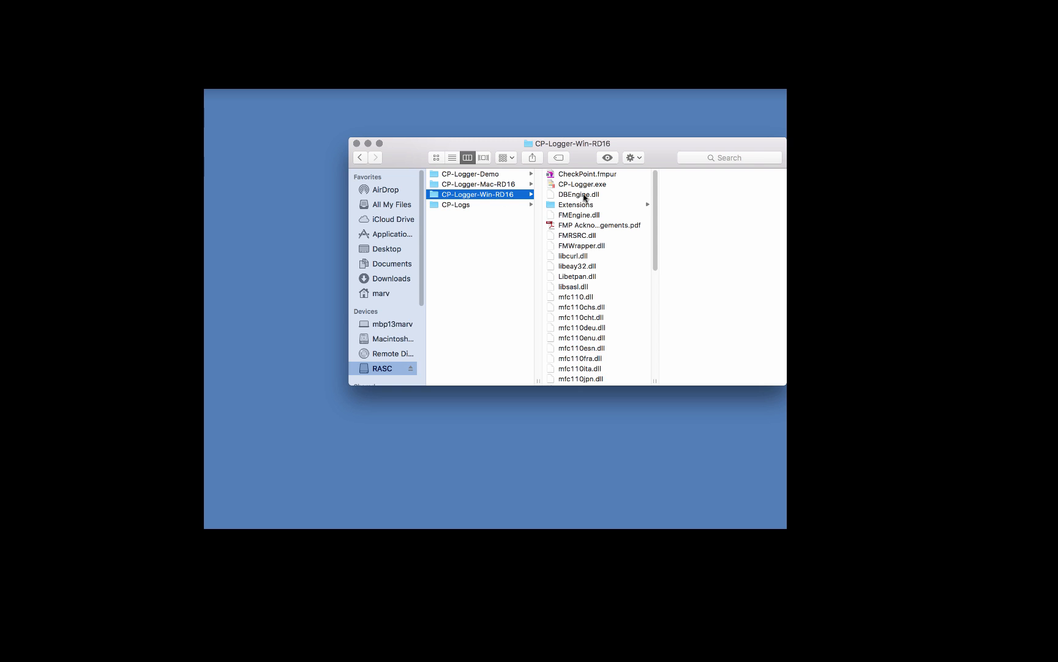
- Look at CP-Logger.exe in the CP-Logger-Win-RD16 folder and at the contents of the CP-Logs folder
left_click(582, 185)
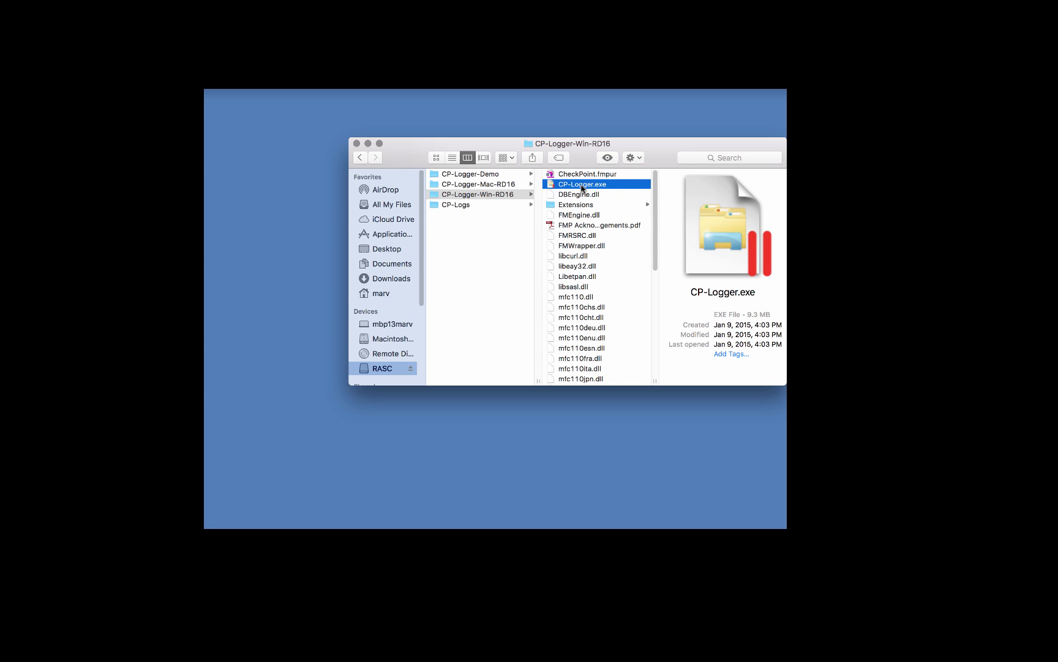
left_click(474, 204)
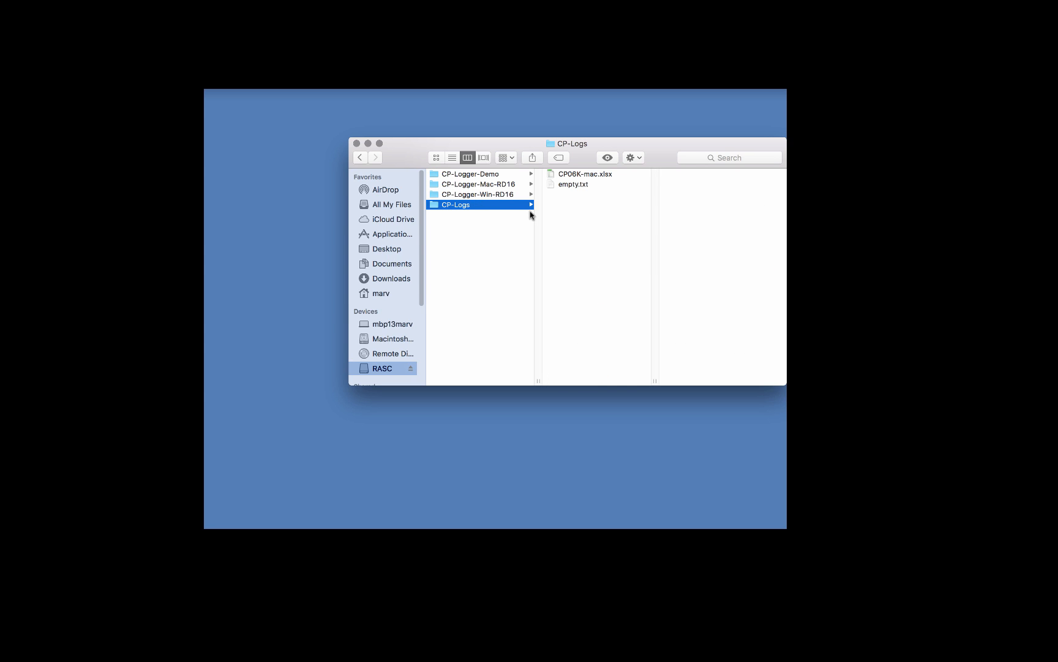
- Launch CP-Logger.app from the CP-Logger-Demo folder and acknowledge the External Clock CheckPoint notice
left_click(494, 176)
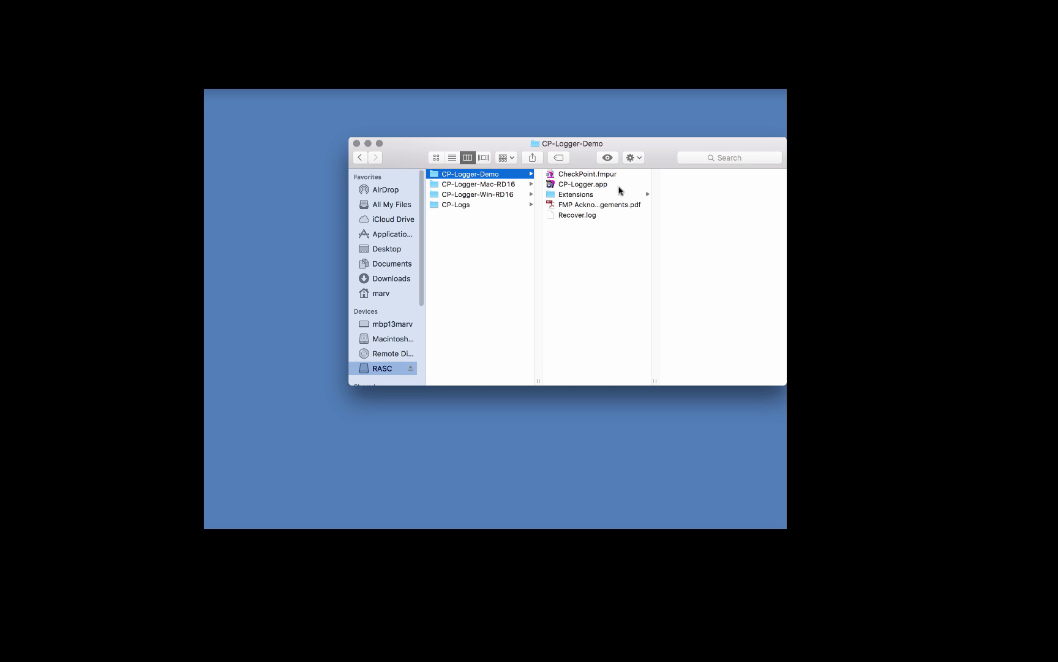
double_click(585, 188)
left_click(571, 186)
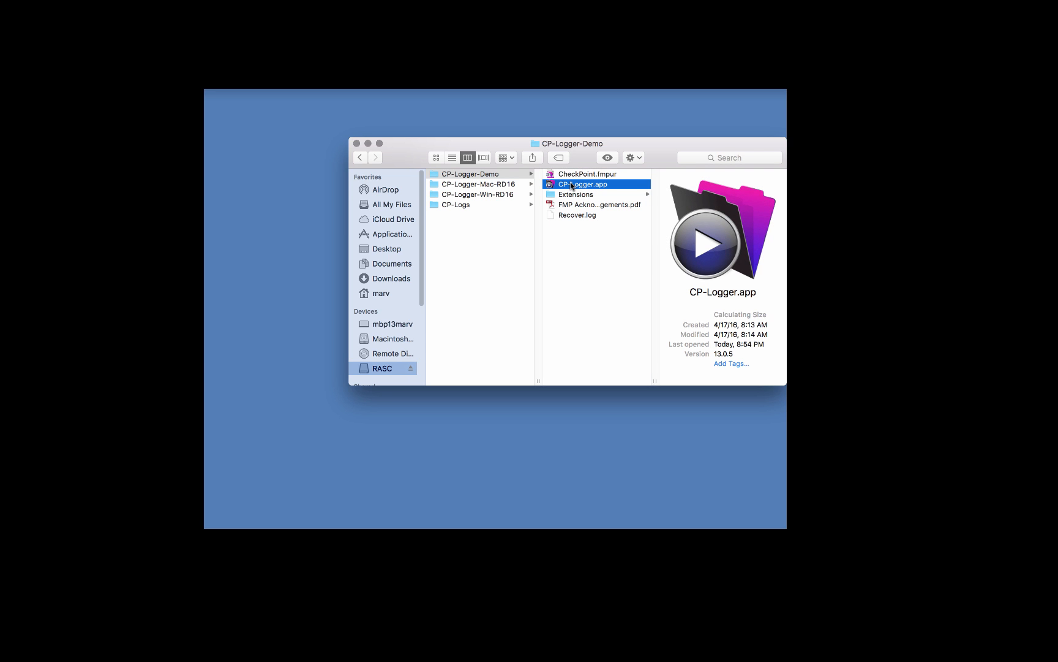
left_click(571, 185)
left_click(554, 185)
double_click(555, 186)
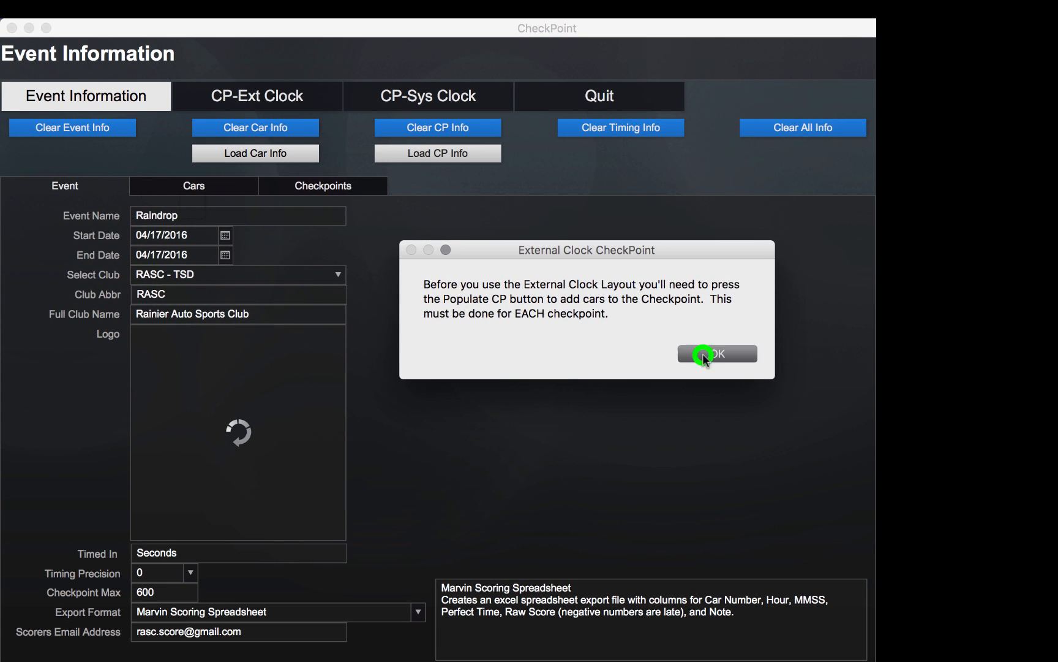
left_click(705, 356)
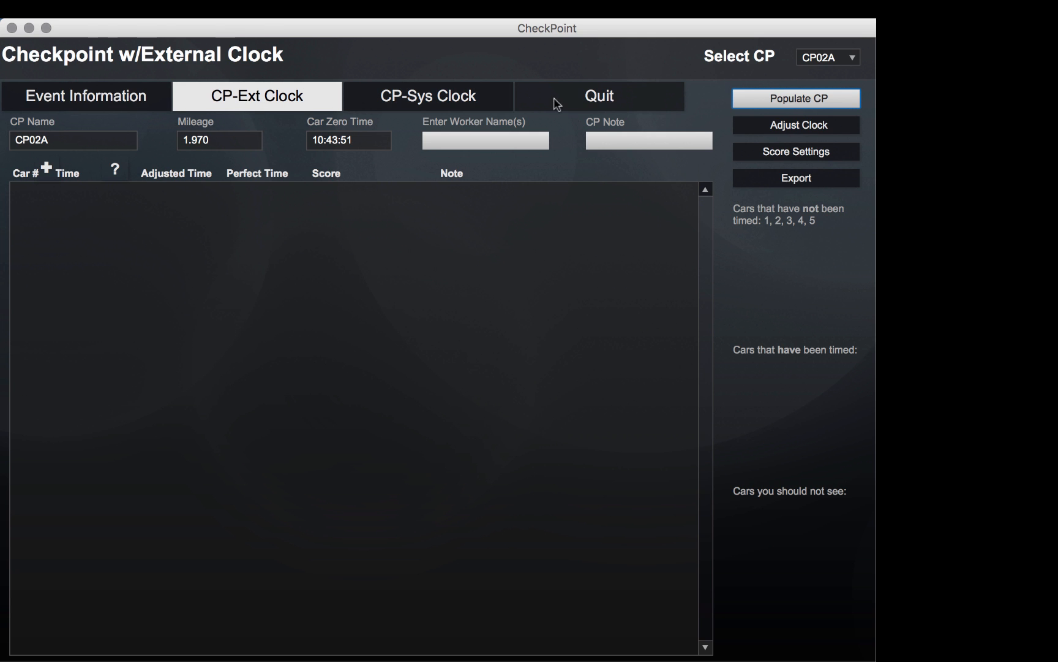
- Review the Event Information, external clock and system clock layouts, ending on the external clock checkpoint layout
left_click(125, 98)
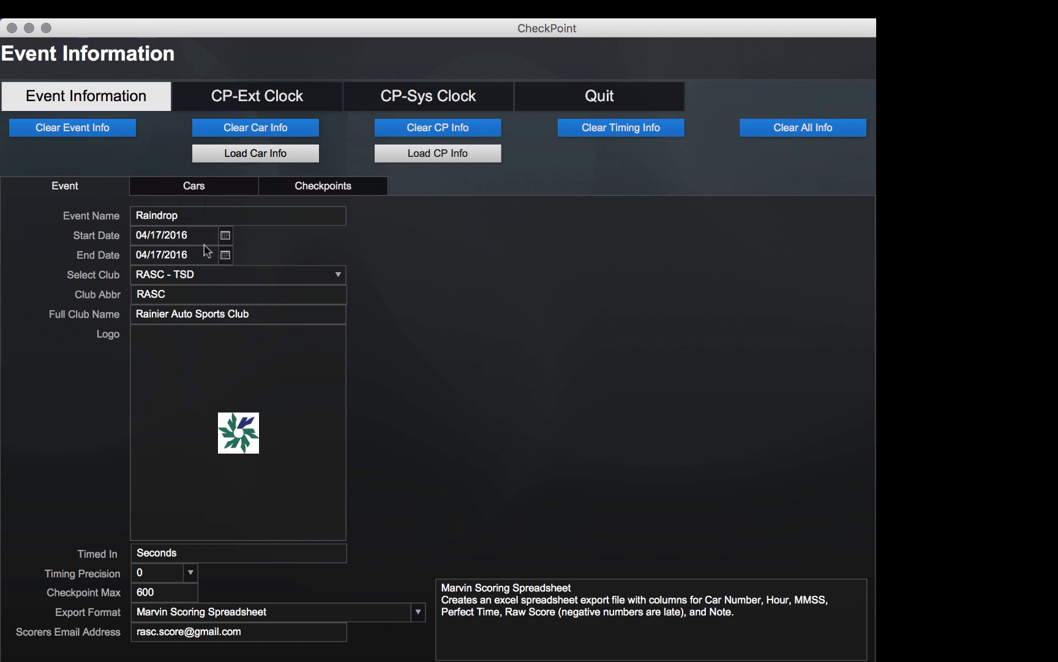
left_click(315, 100)
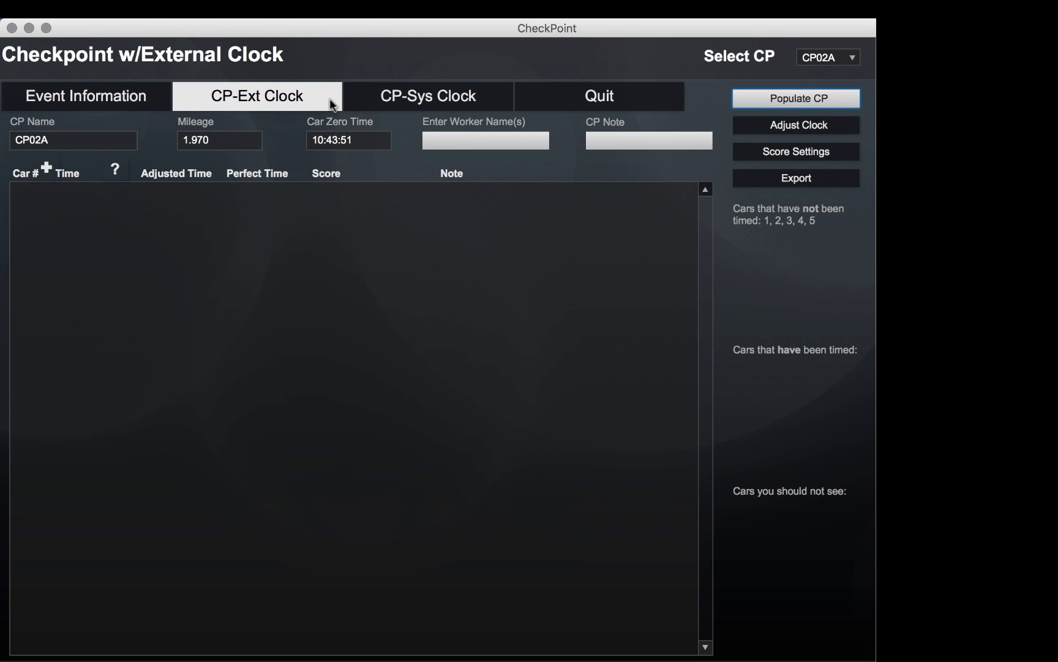
left_click(460, 98)
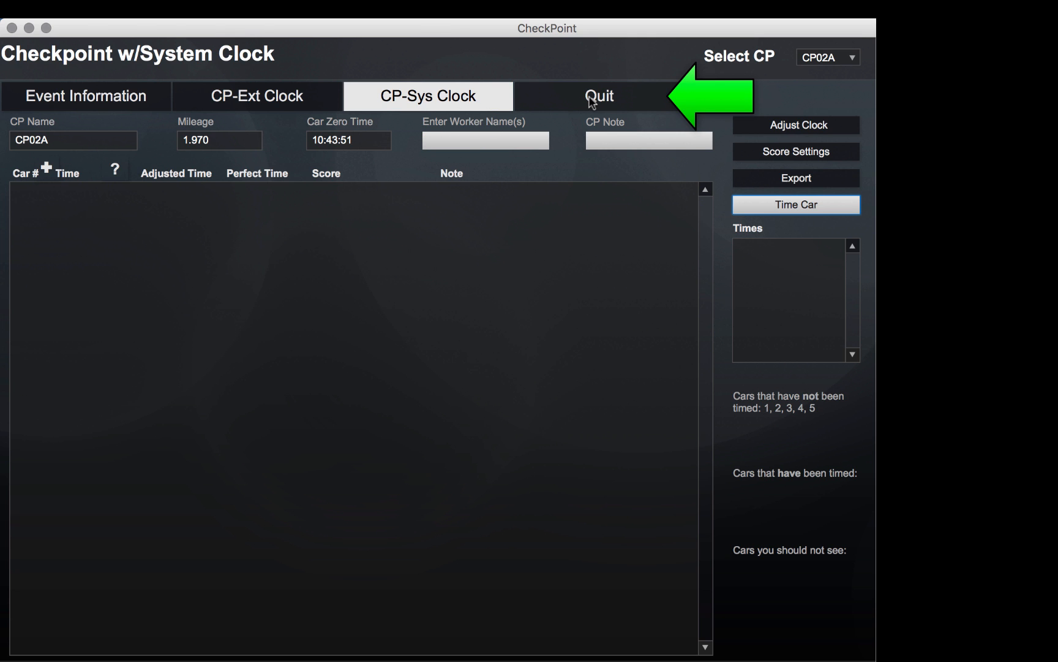
left_click(313, 102)
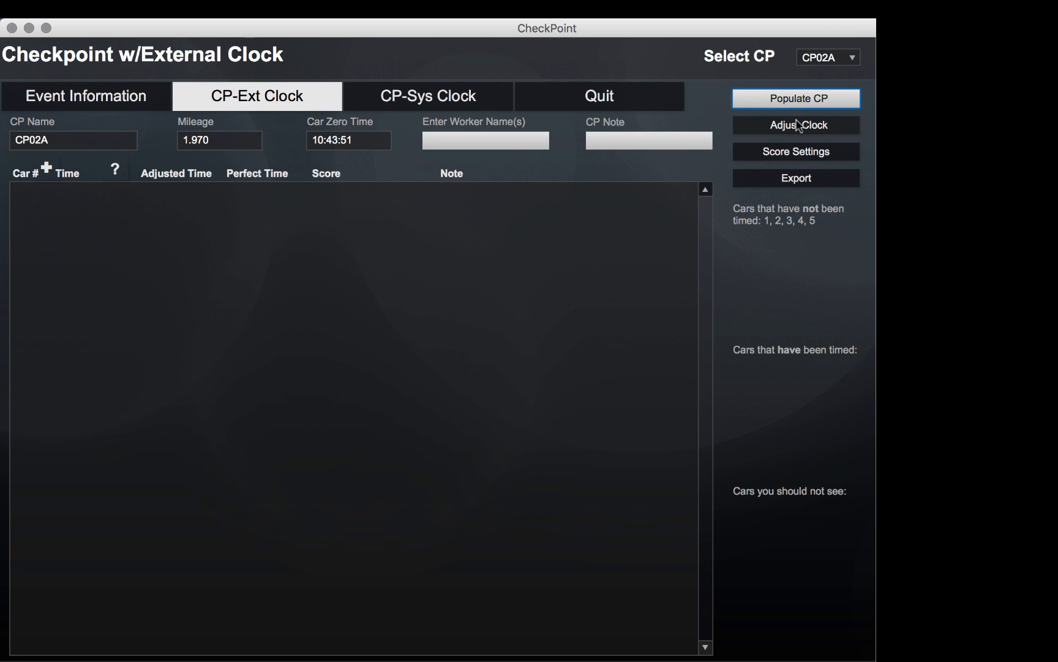
- For checkpoint CP02C, enter the worker's name and the CP note "I couldn't find the timing line so I make one up"
left_click(836, 61)
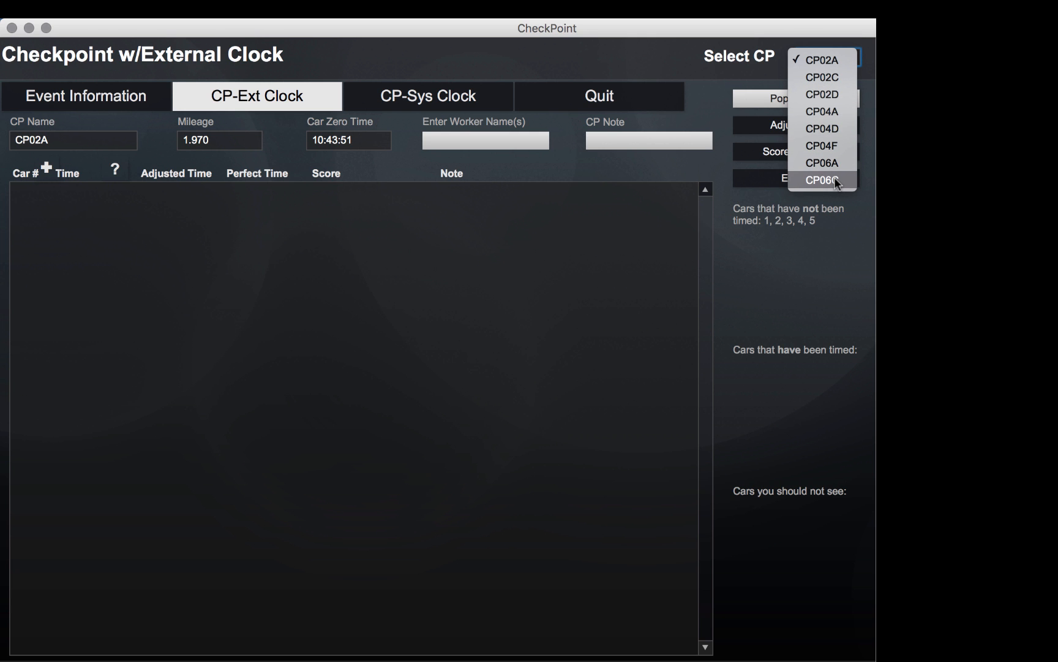
left_click(843, 83)
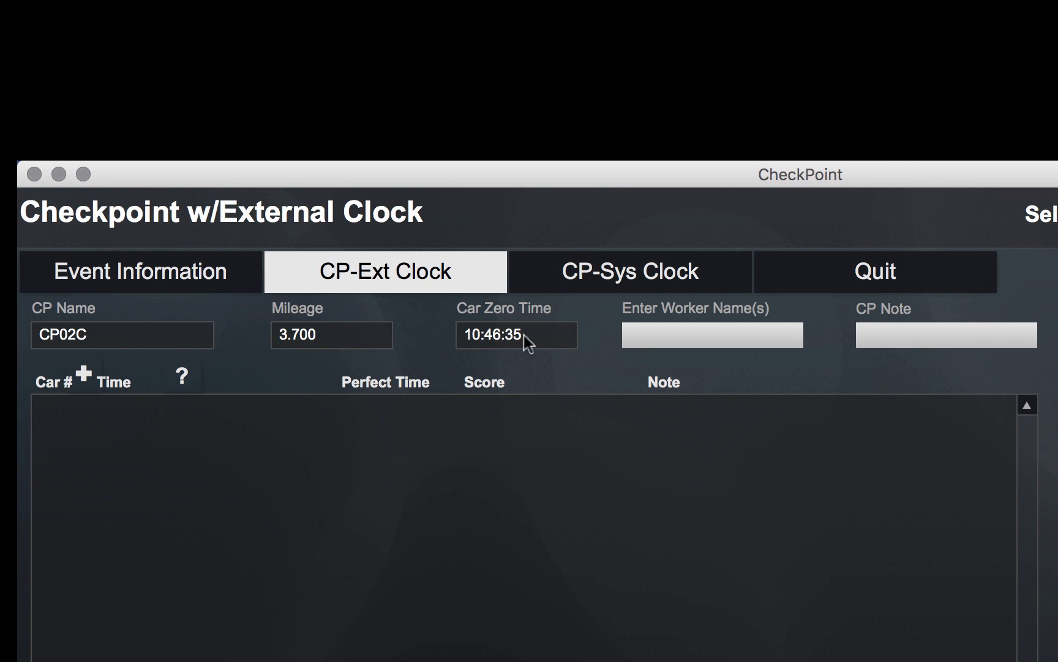
left_click(715, 336)
type("Marvin")
left_click(879, 334)
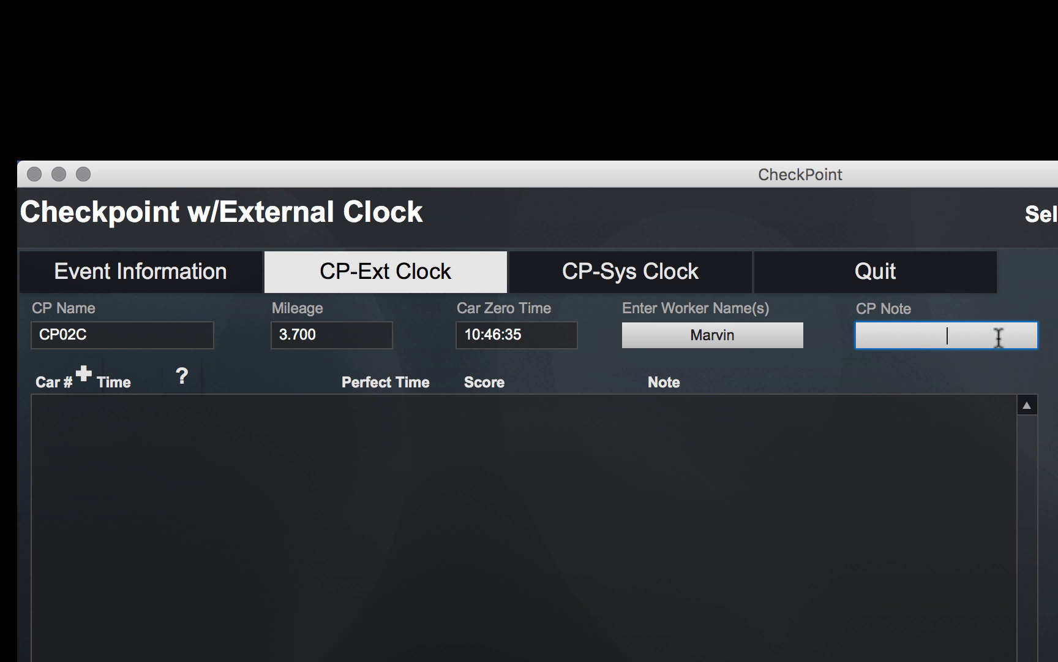
type("I couldn't find the timing line so I make one up")
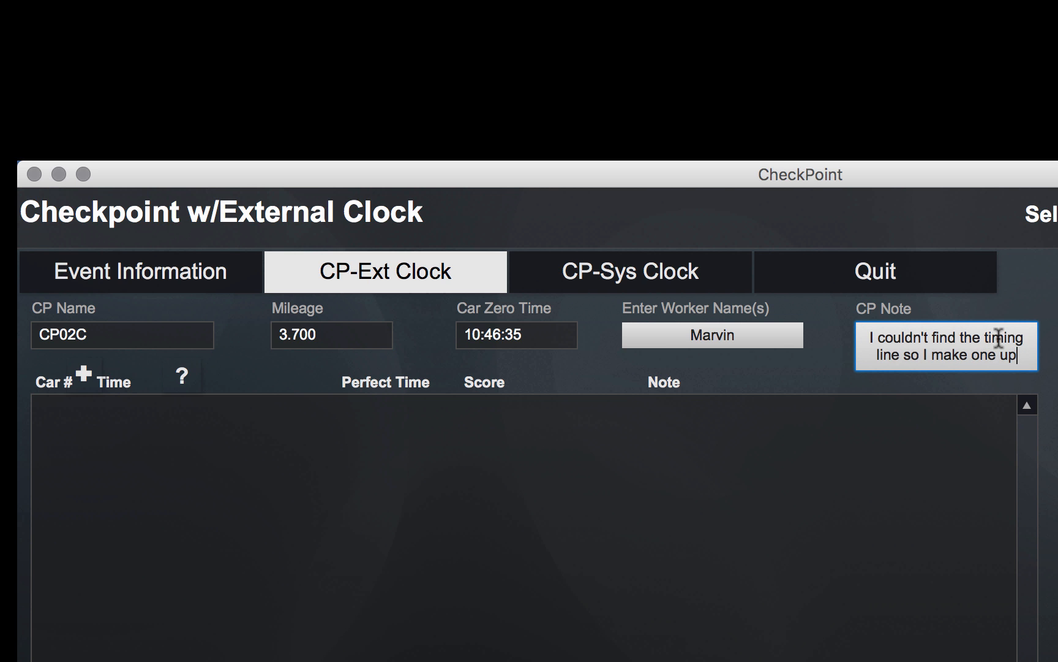
key("Tab")
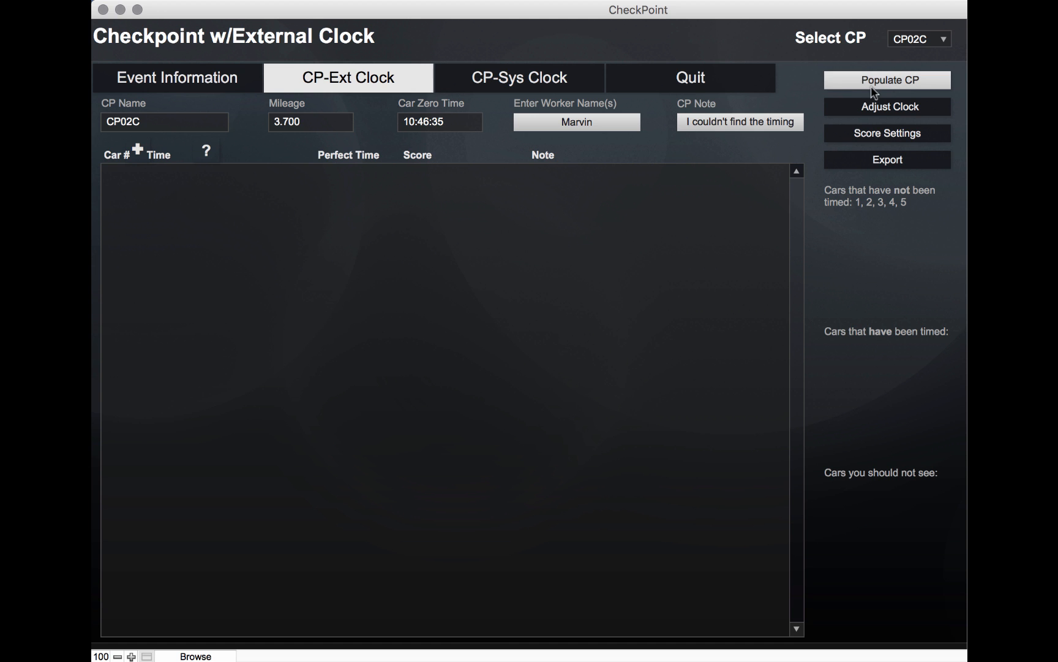
- Populate checkpoint CP02C with the event's current car information
left_click(890, 81)
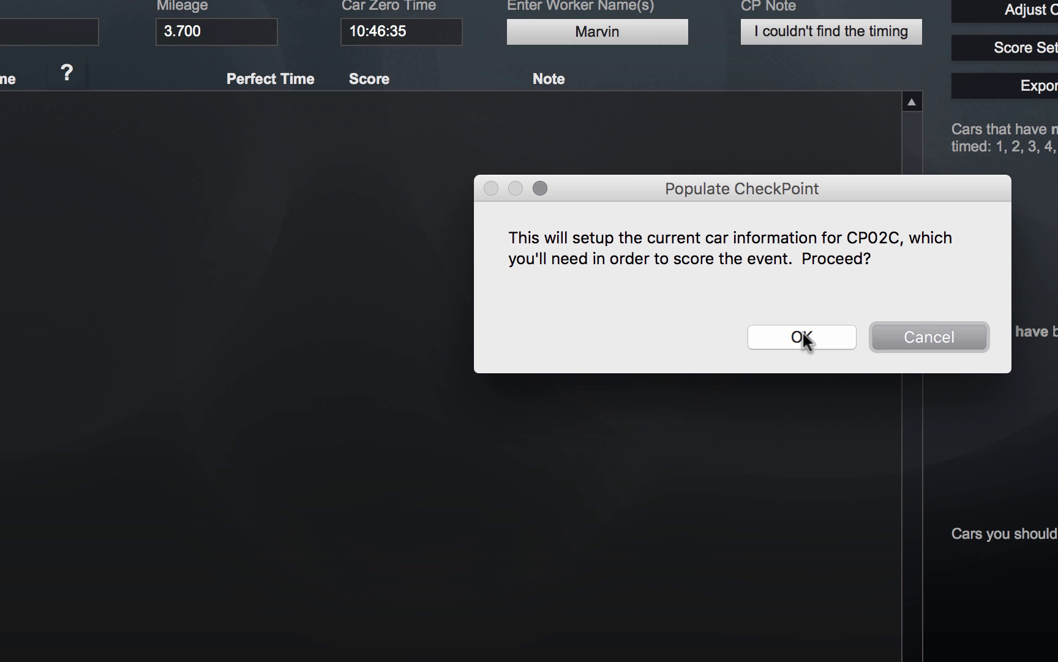
left_click(803, 333)
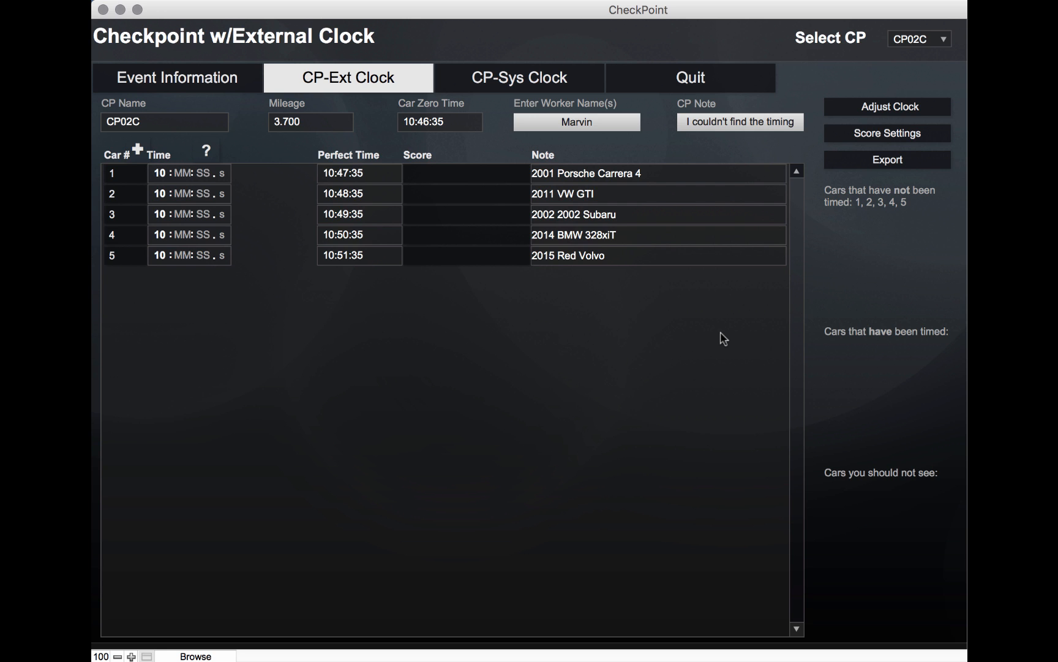
- Log car 1 at 10:47:36.5 with the note "Hit the timing button a bit late"
left_click(184, 174)
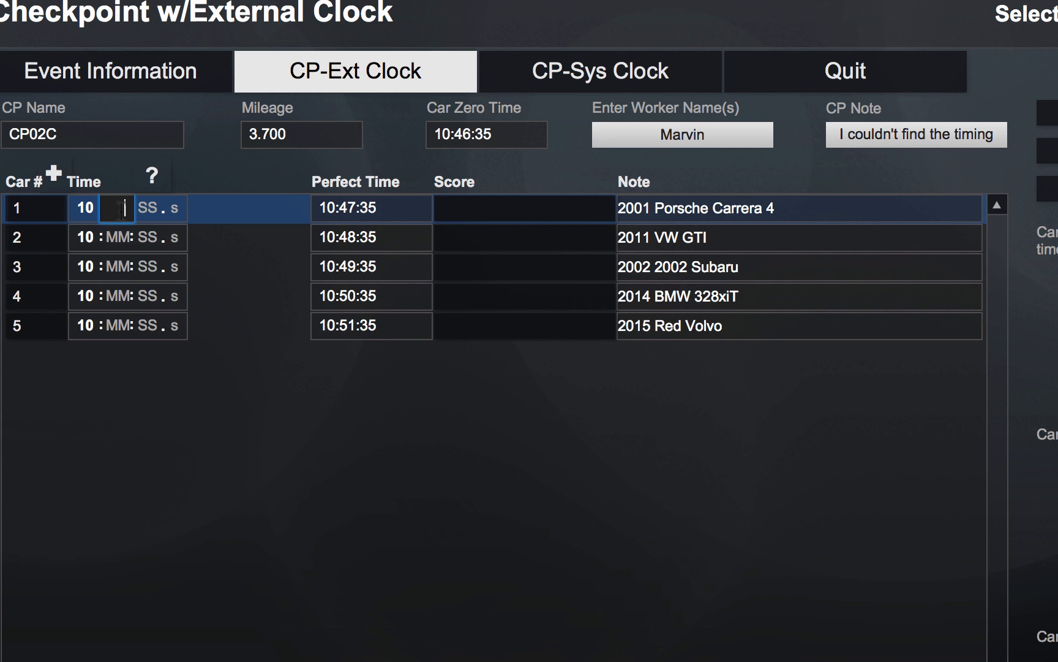
type("47")
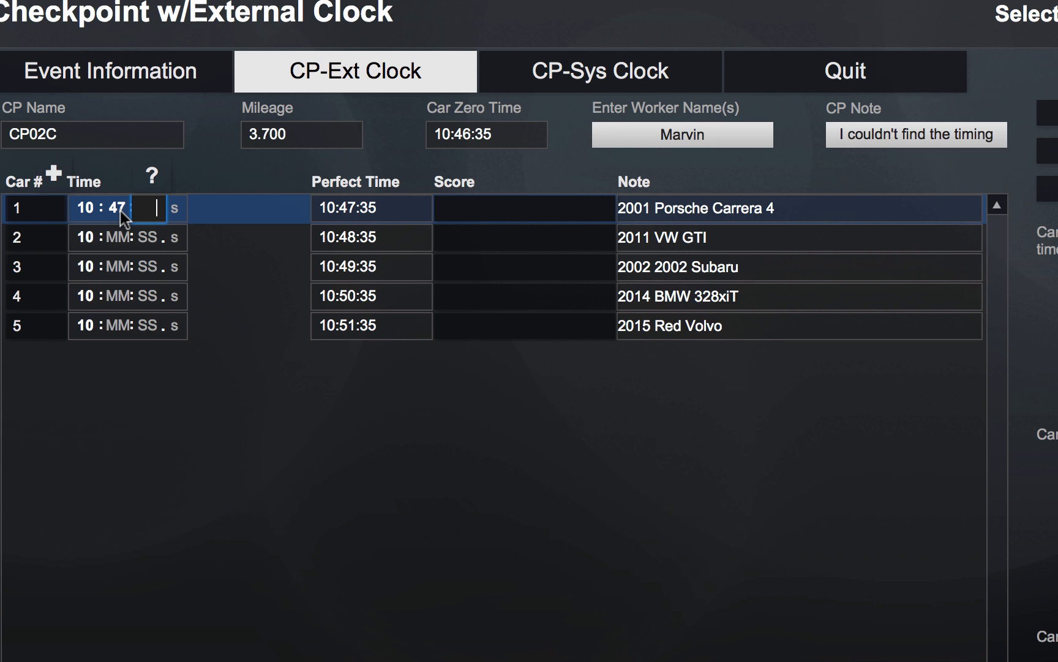
type("36")
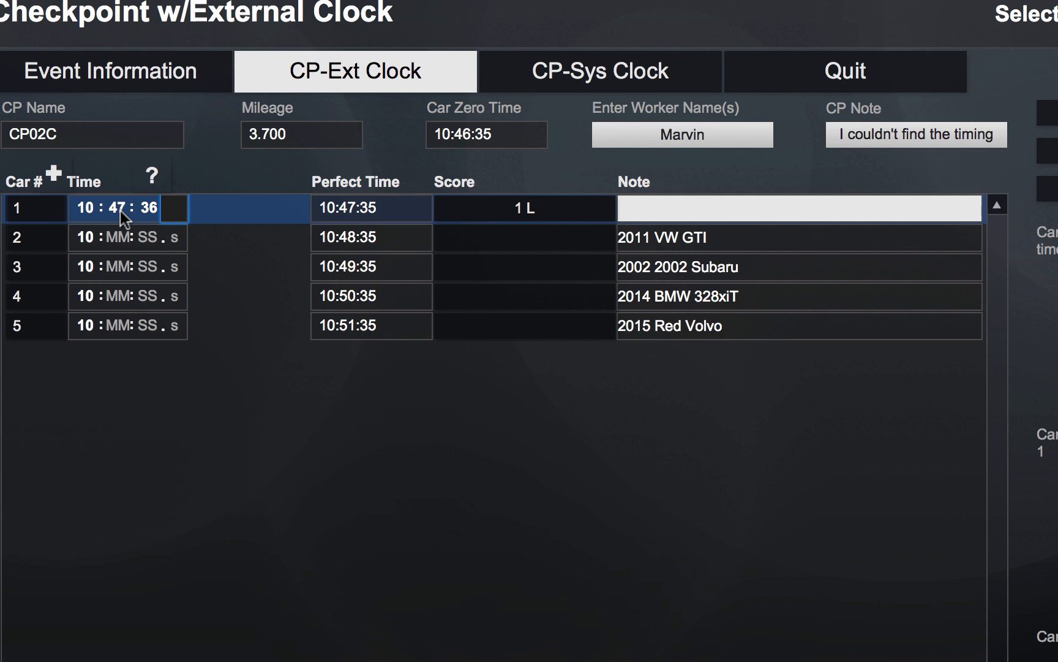
type("5")
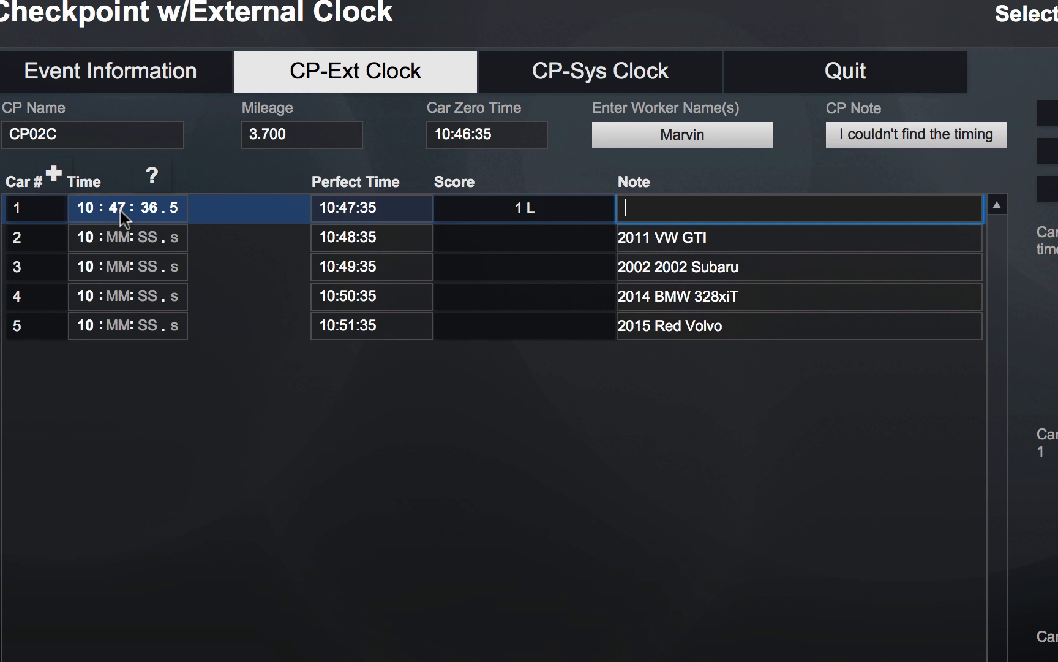
type("Hit the timing button a bit late")
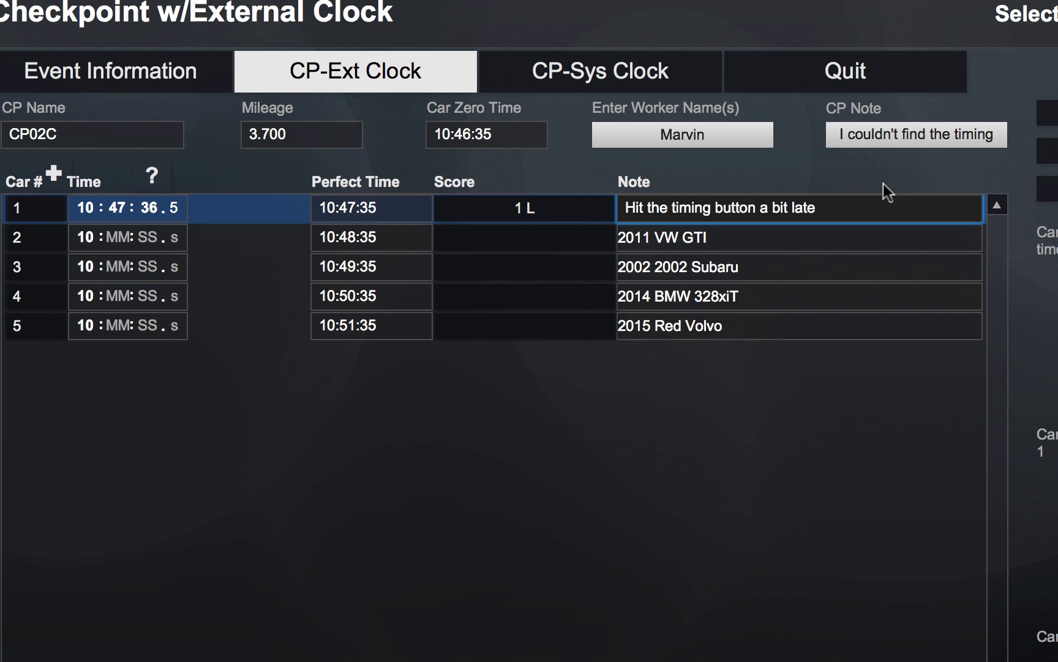
key("Return")
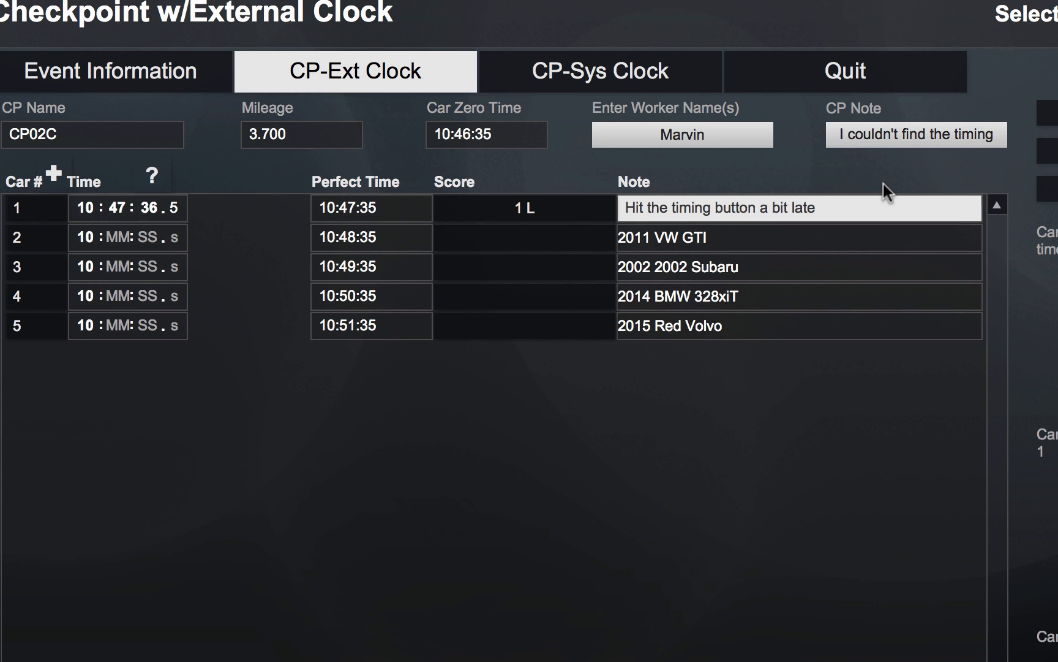
- Enter 10:05:06 as car 2's time, leaving the decimal second empty
left_click(117, 242)
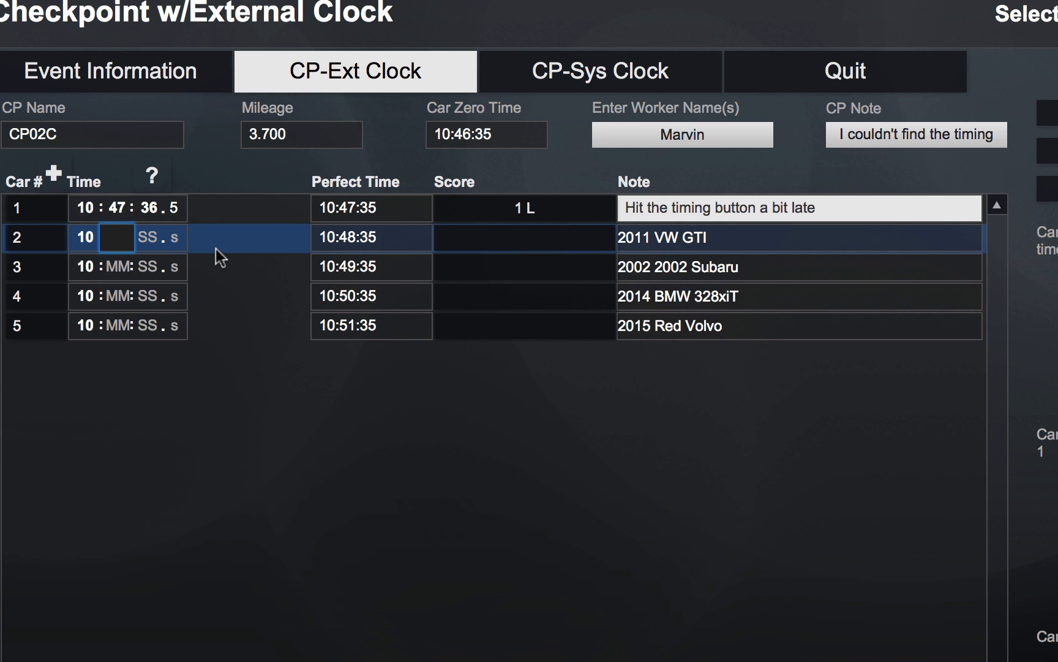
type("5")
key("Tab")
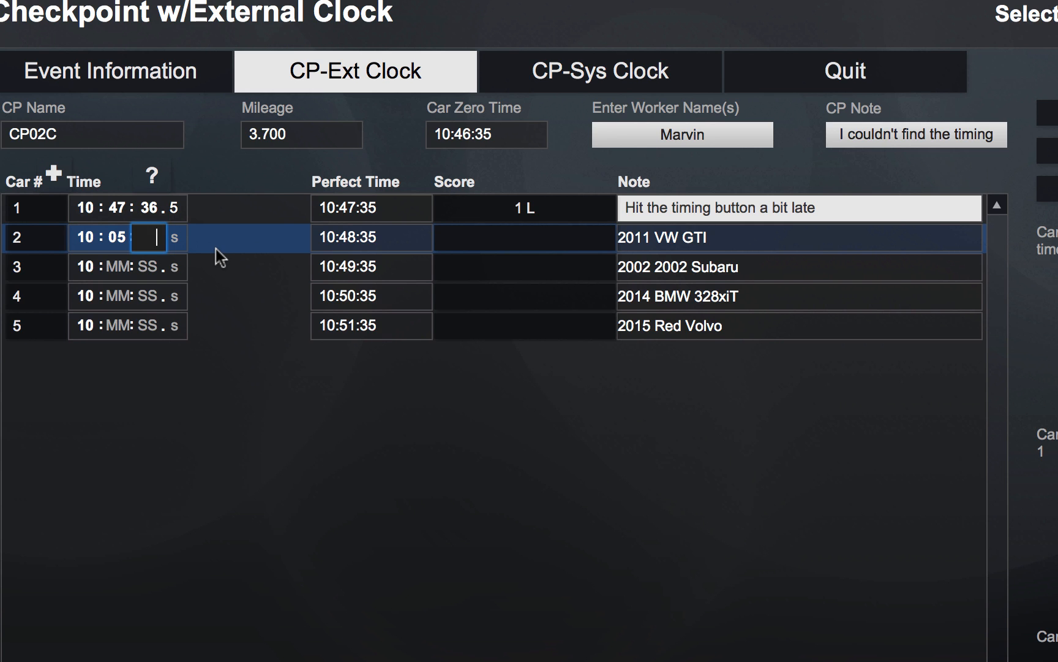
type("6")
key("Tab")
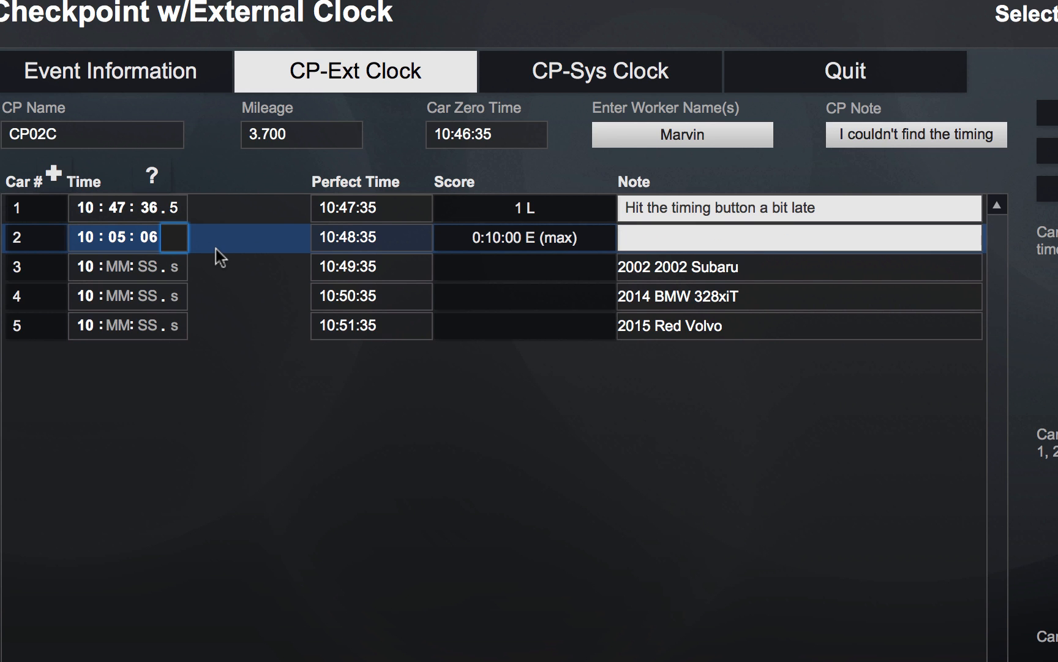
key("Tab")
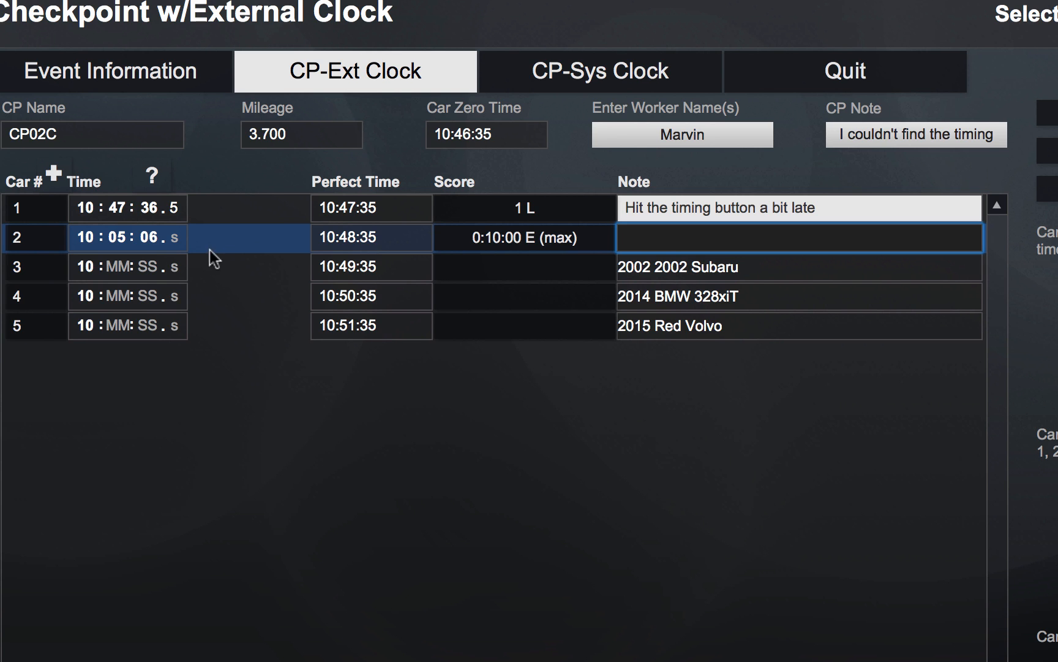
- Read the help text about entering car times, then close it
left_click(153, 180)
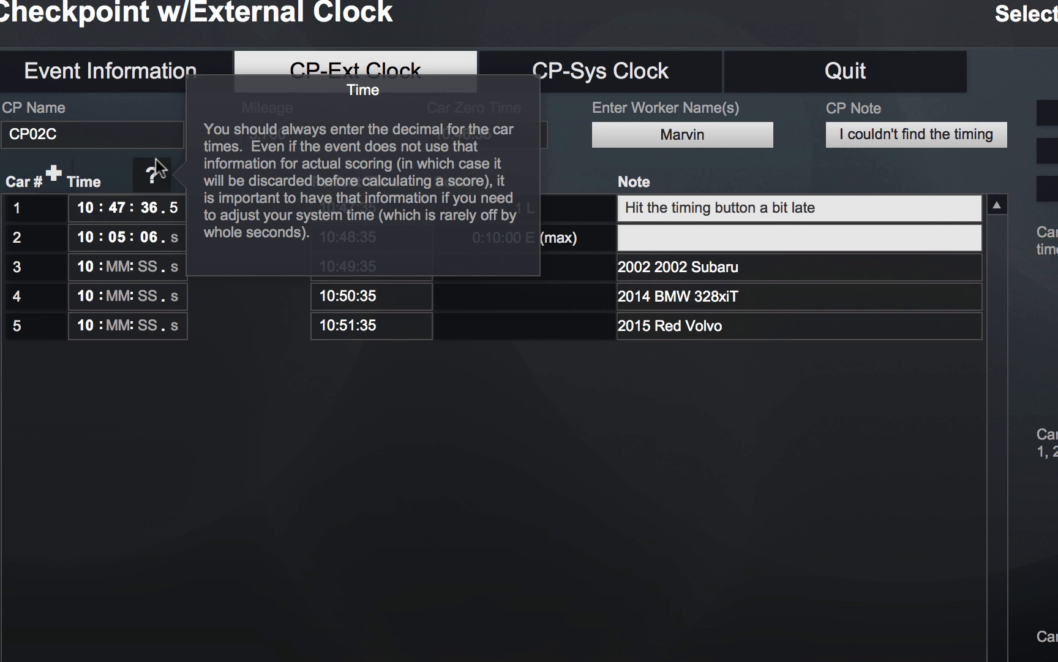
left_click(101, 159)
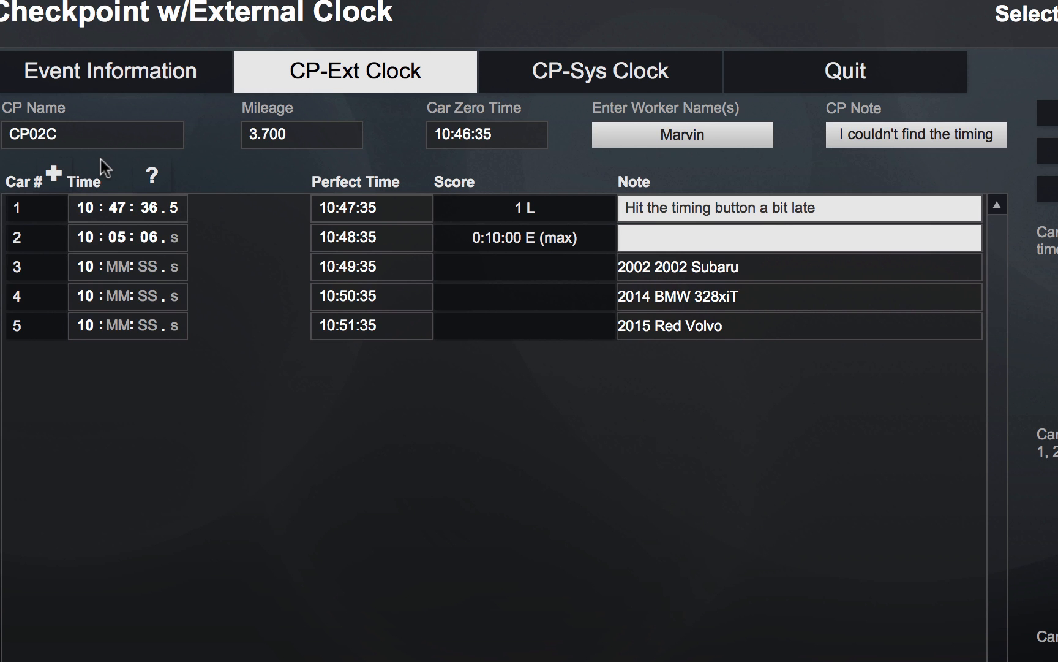
- Set car 2's time to 10:48:36.9, including the decimal second
left_click(114, 239)
type("4")
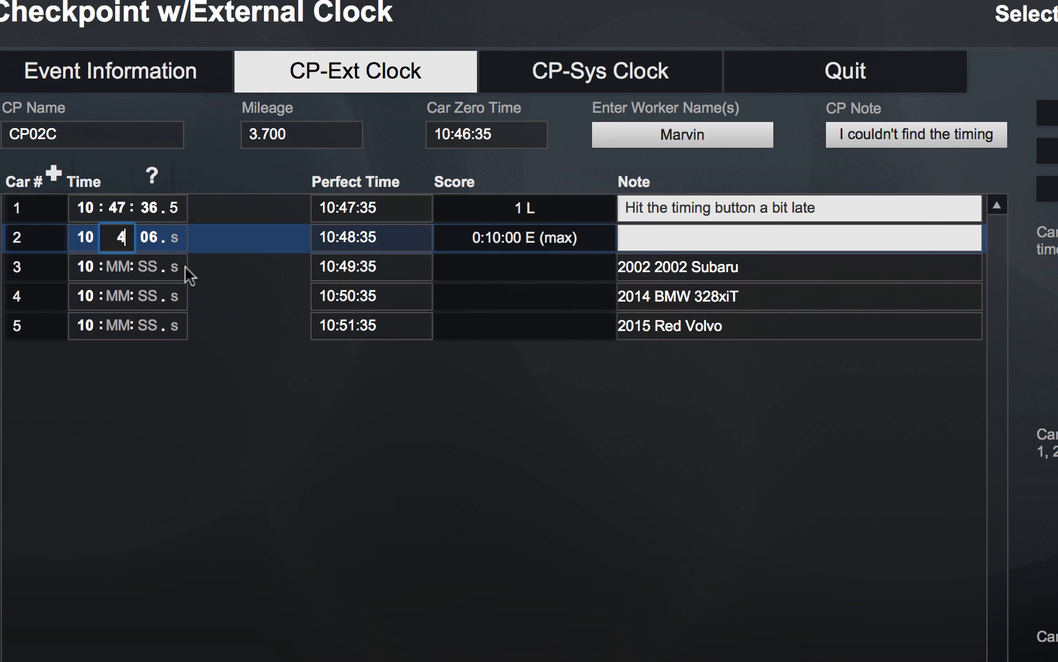
type("8")
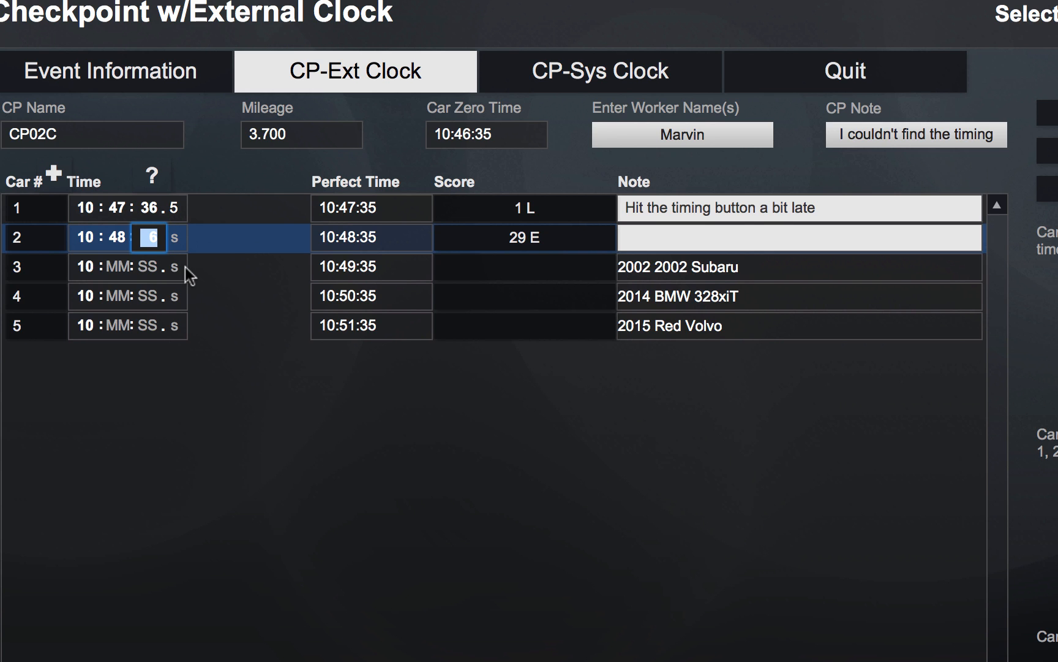
type("36 .9")
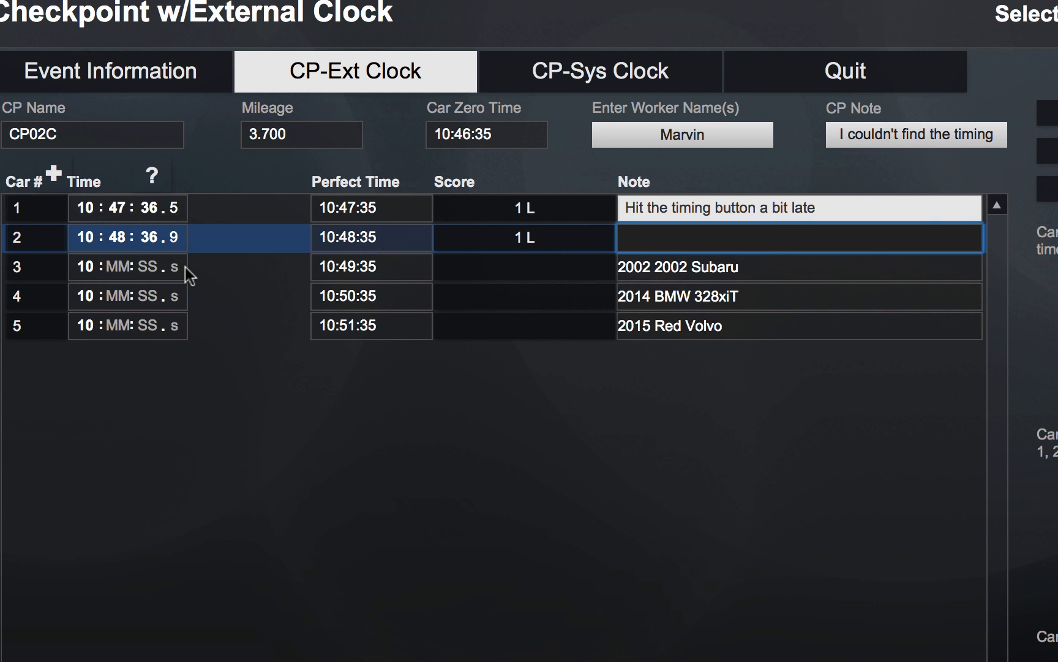
- Log car 4's time as 10:51:05.5, skipping car 3
left_click(120, 298)
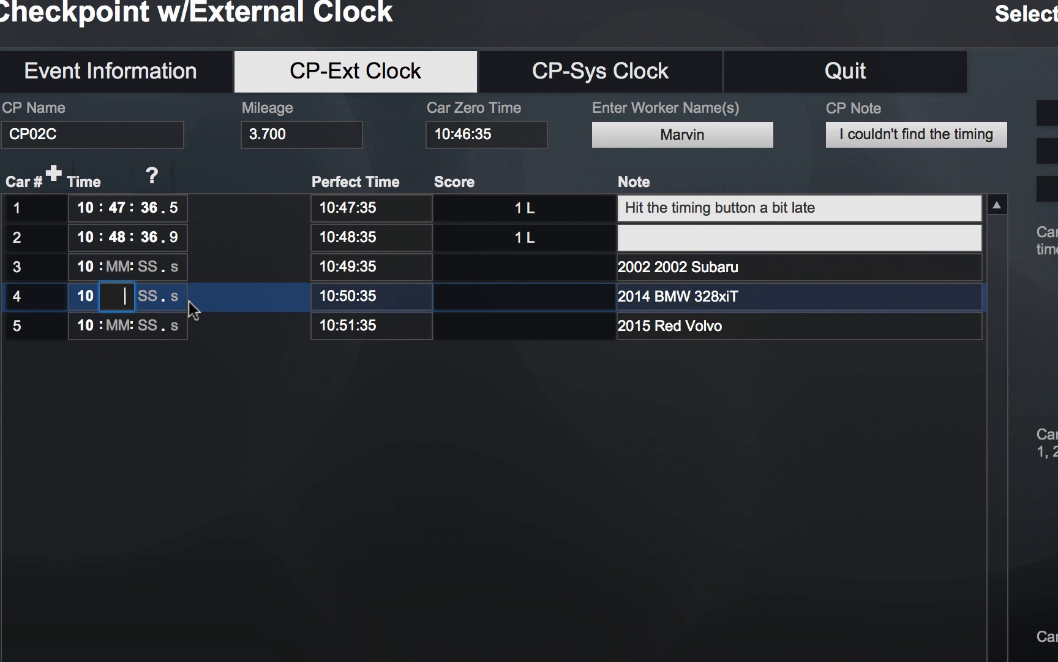
type("51")
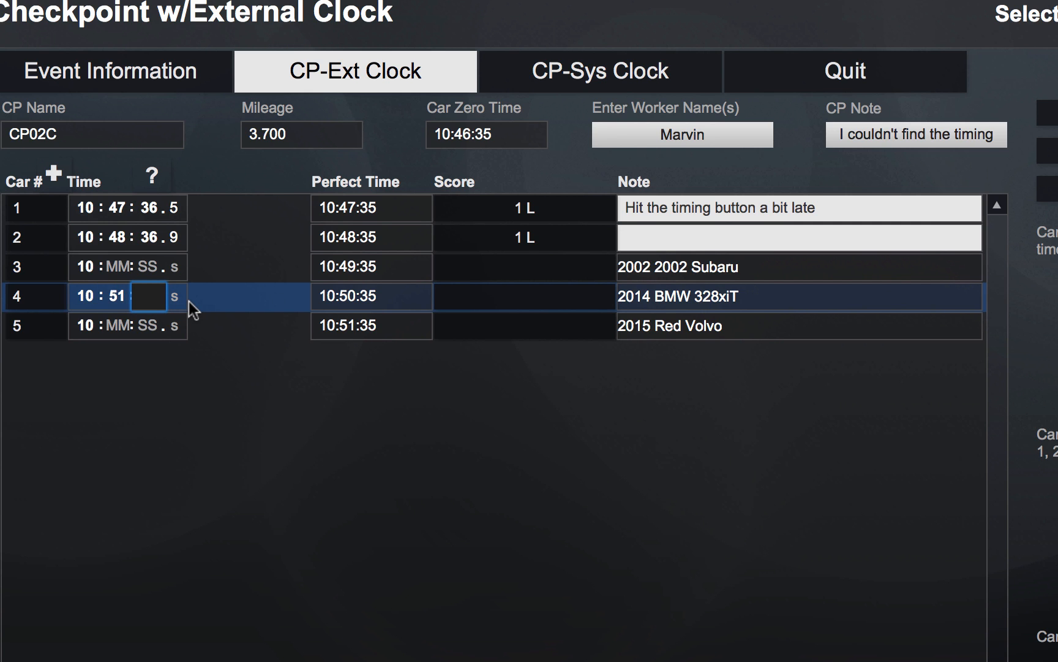
type("055")
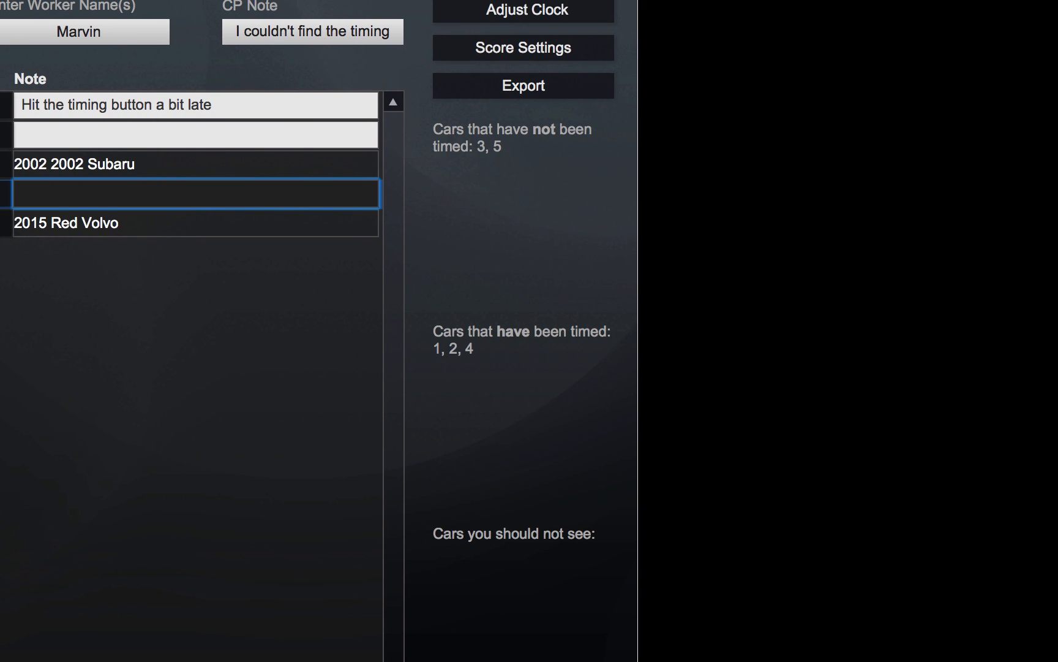
- Change car 3's status to DNS in its car information, then close the information
left_click(416, 287)
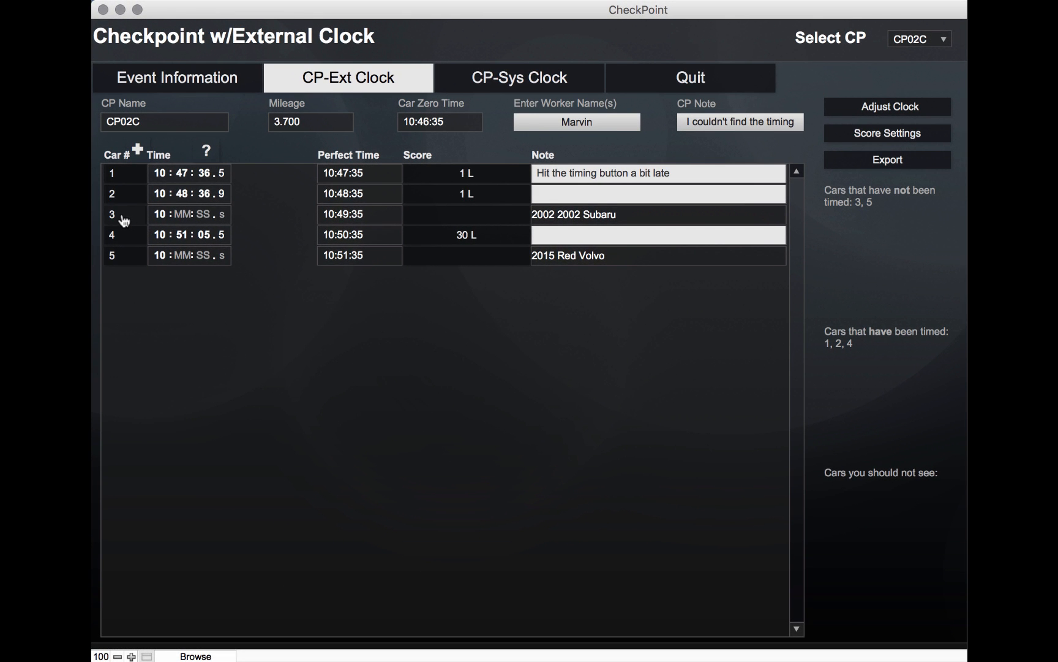
left_click(124, 220)
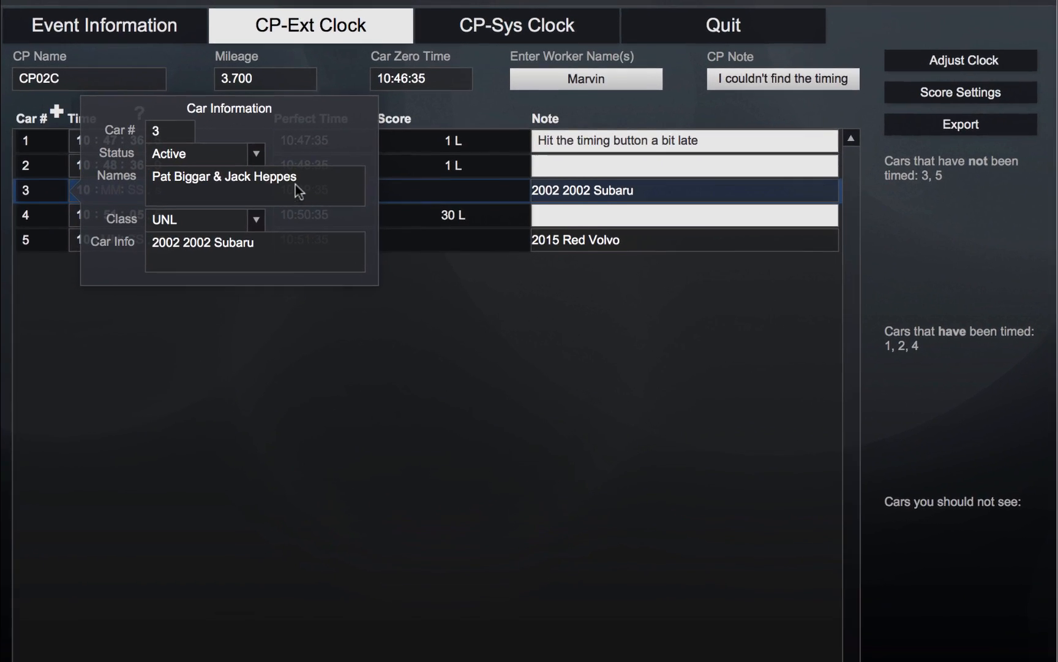
left_click(259, 155)
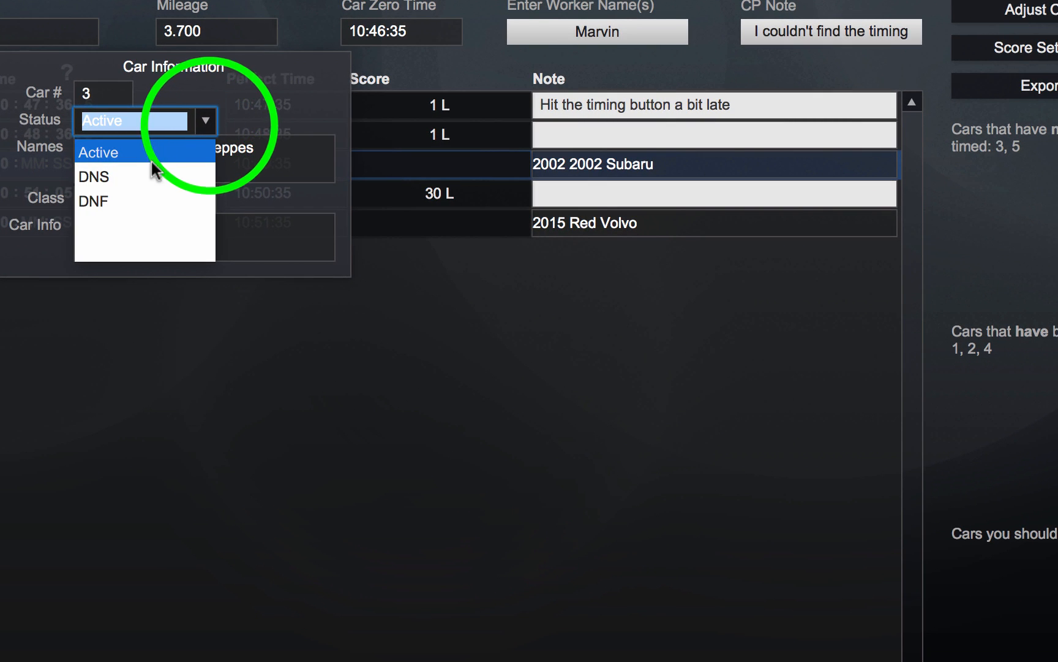
left_click(115, 177)
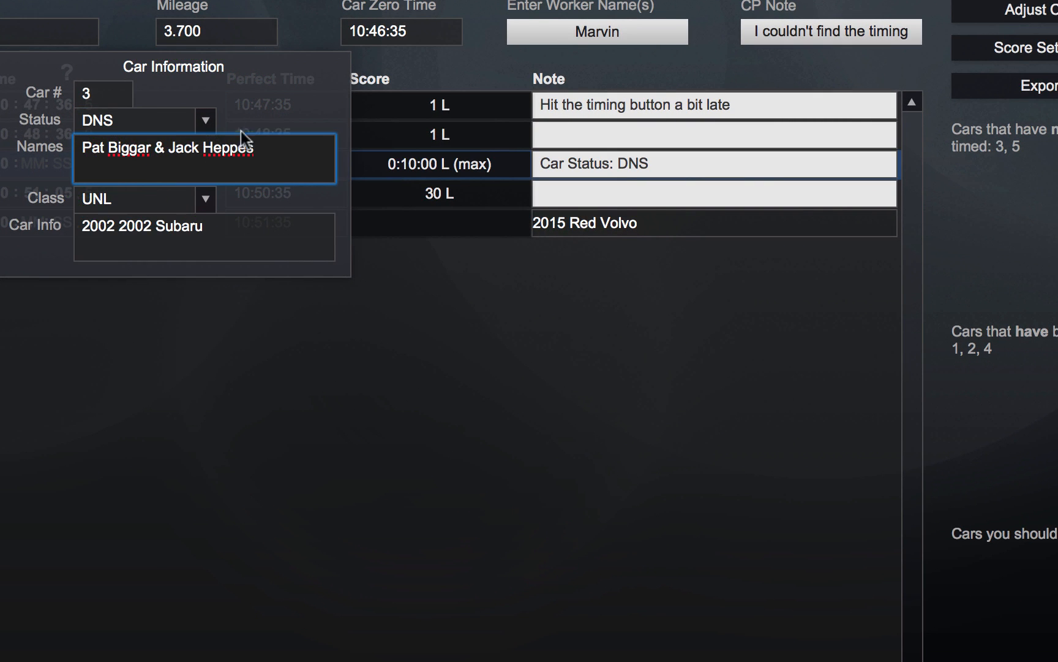
left_click(327, 72)
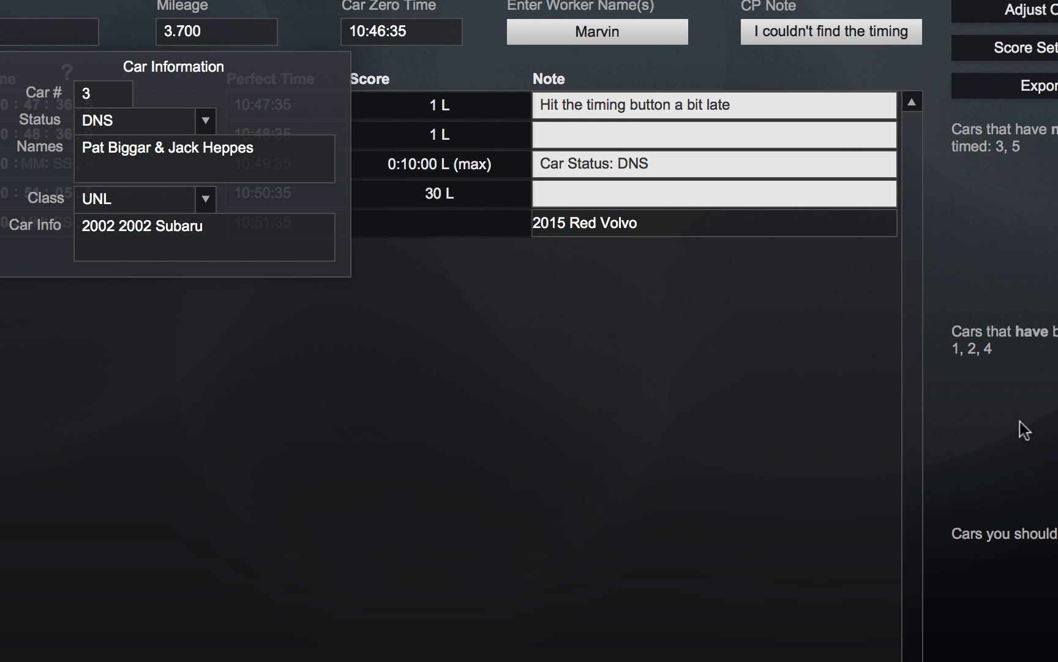
left_click(977, 255)
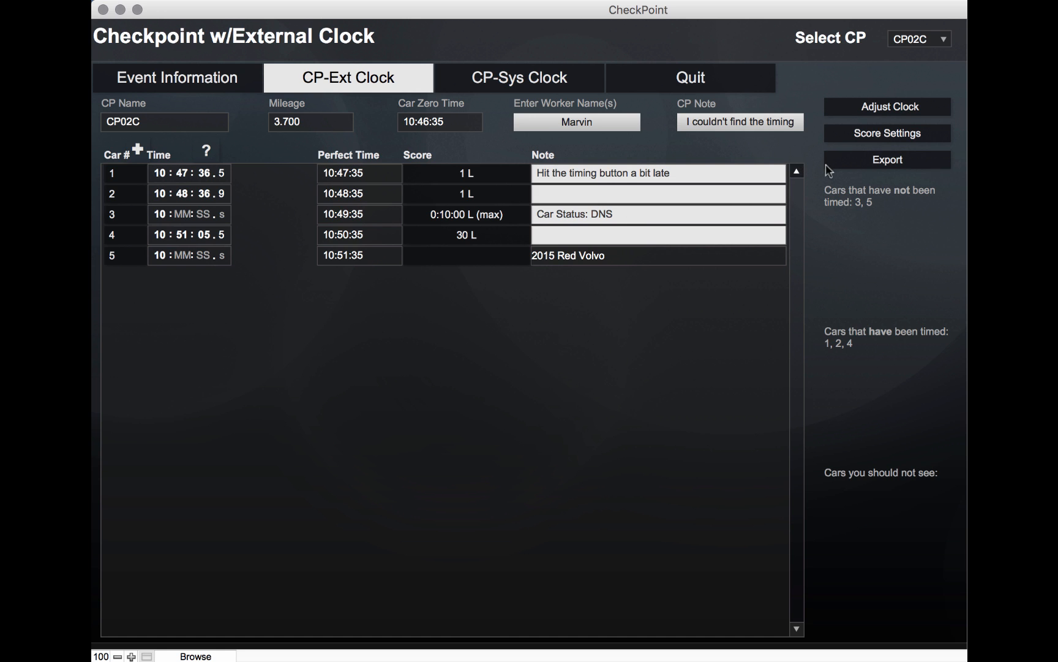
- Export the checkpoint as a Marvin Scoring Spreadsheet without emailing the scorer, letting the export fix the missing time
left_click(873, 162)
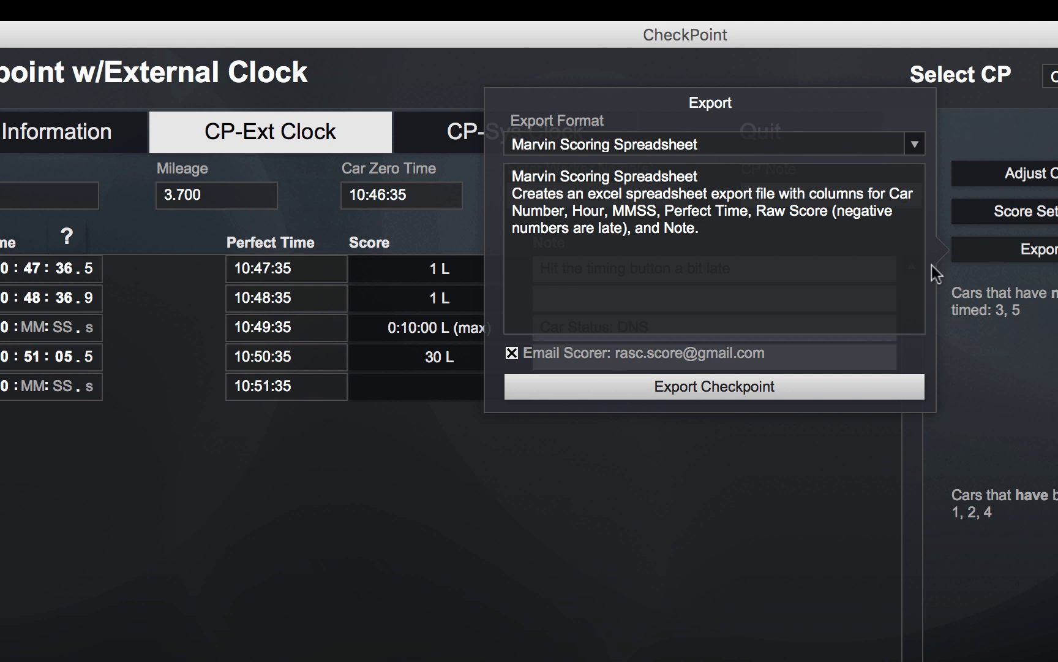
left_click(512, 354)
left_click(570, 380)
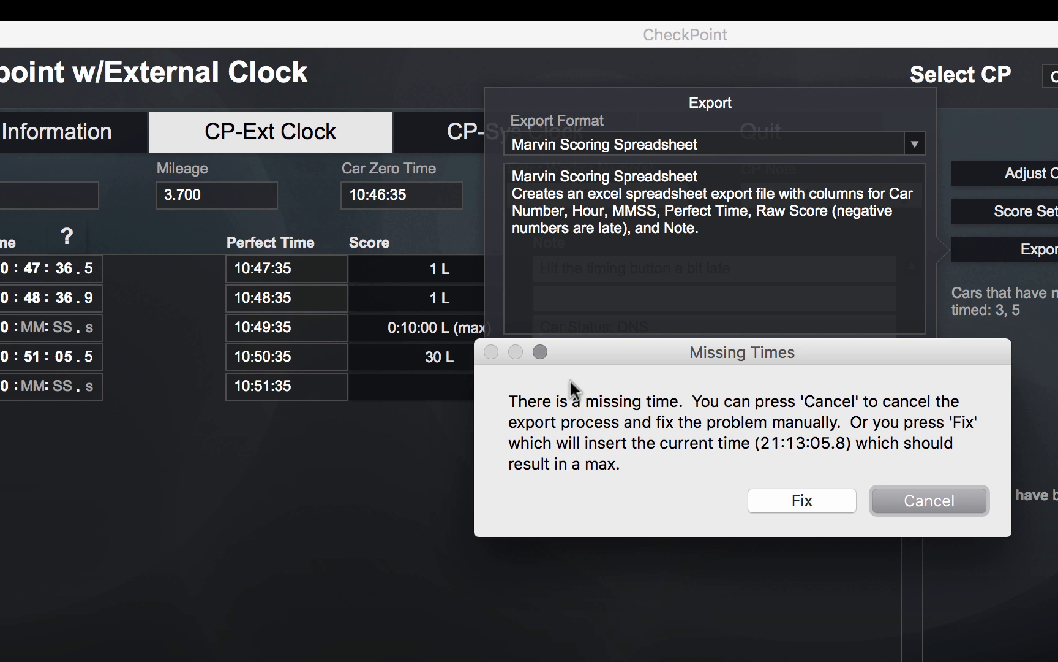
left_click(812, 497)
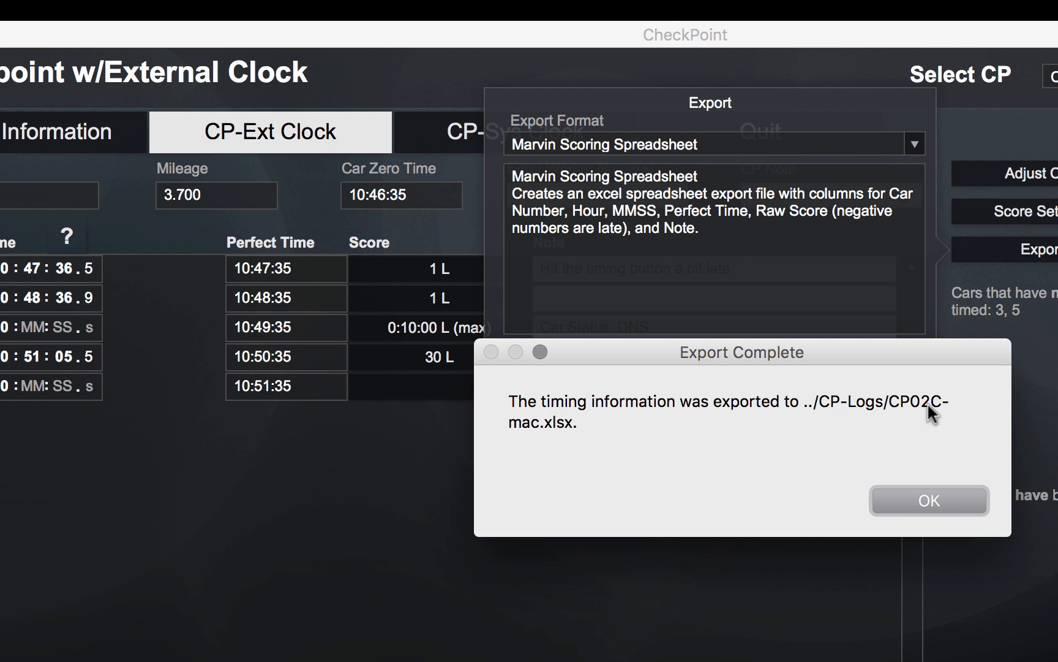
left_click(932, 499)
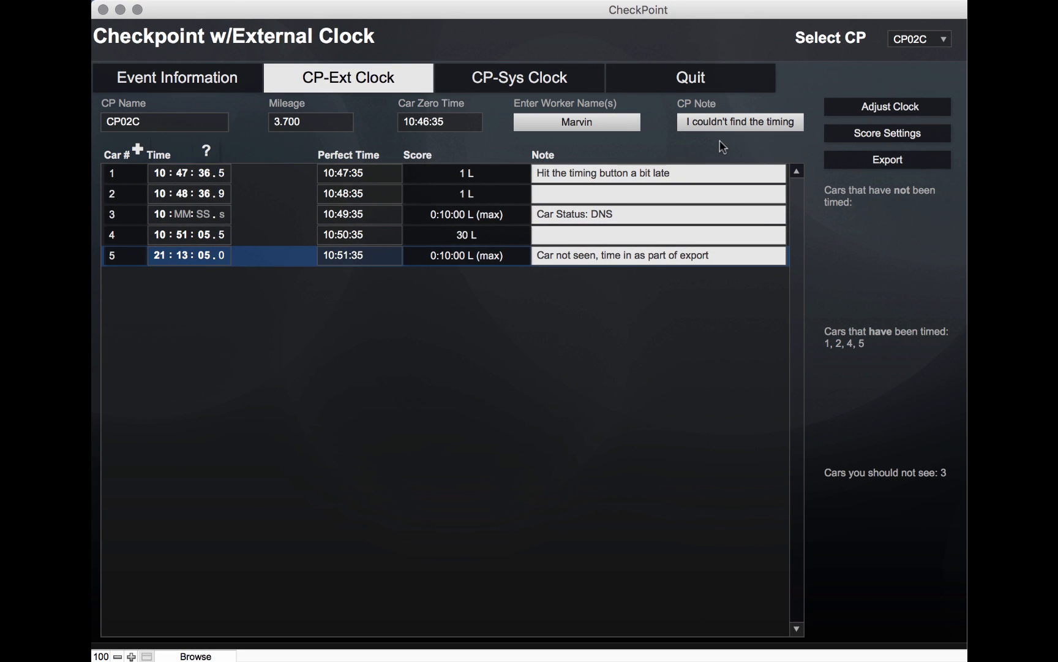
- Quit CP-Logger and open the CP-Logs folder on the RASC drive in Finder to find the exported spreadsheet
left_click(706, 78)
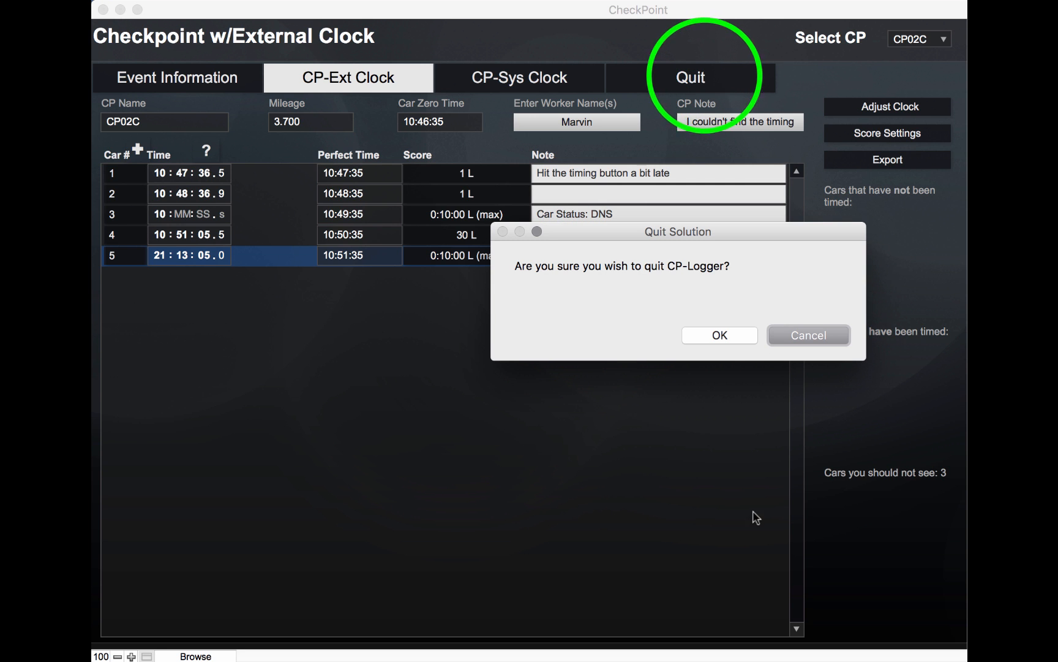
left_click(737, 336)
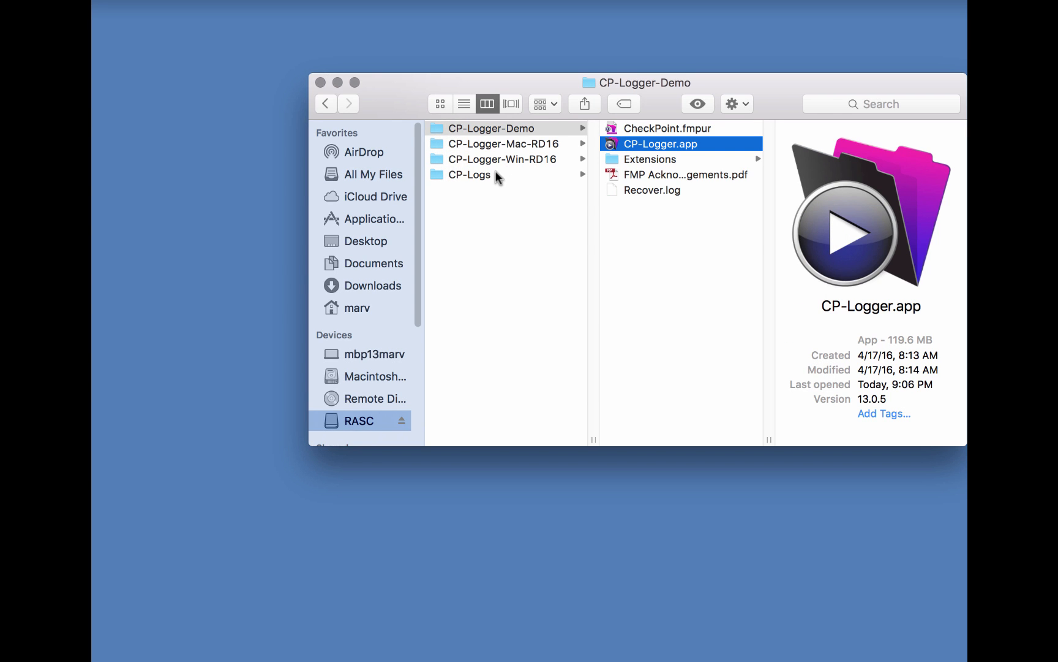
left_click(496, 173)
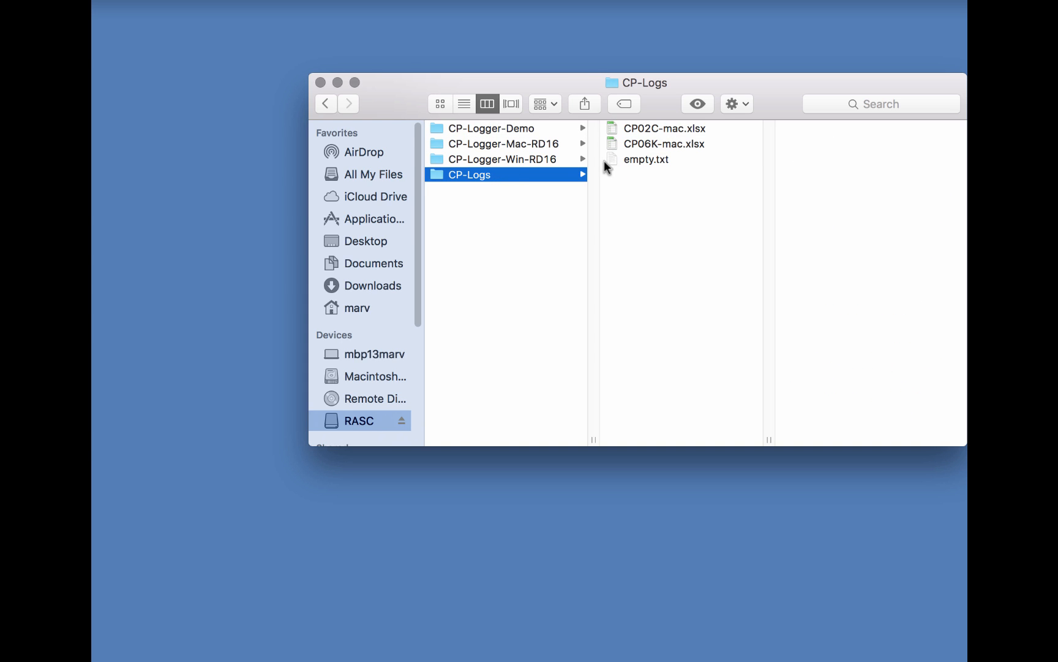